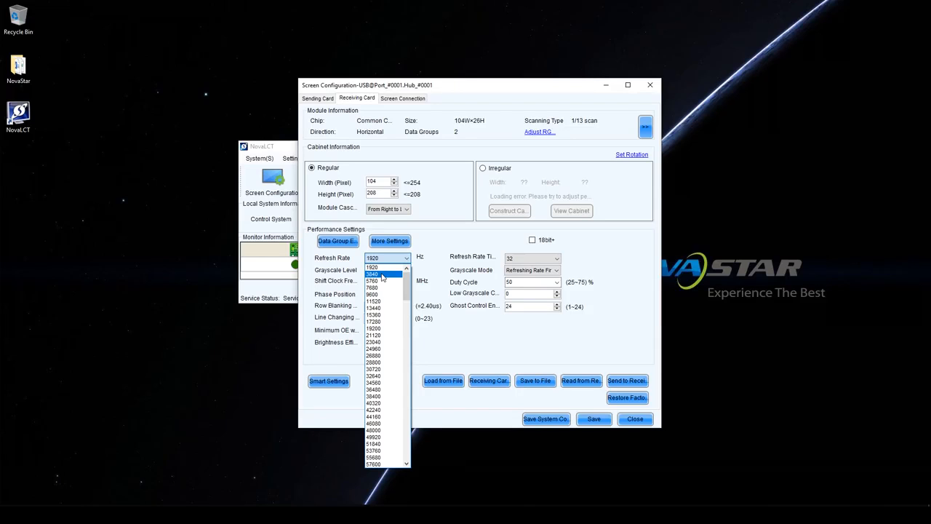
# Step: Set the refresh rate to 3840 Hz and the grayscale level to Normal 16384
pyautogui.click(382, 275)
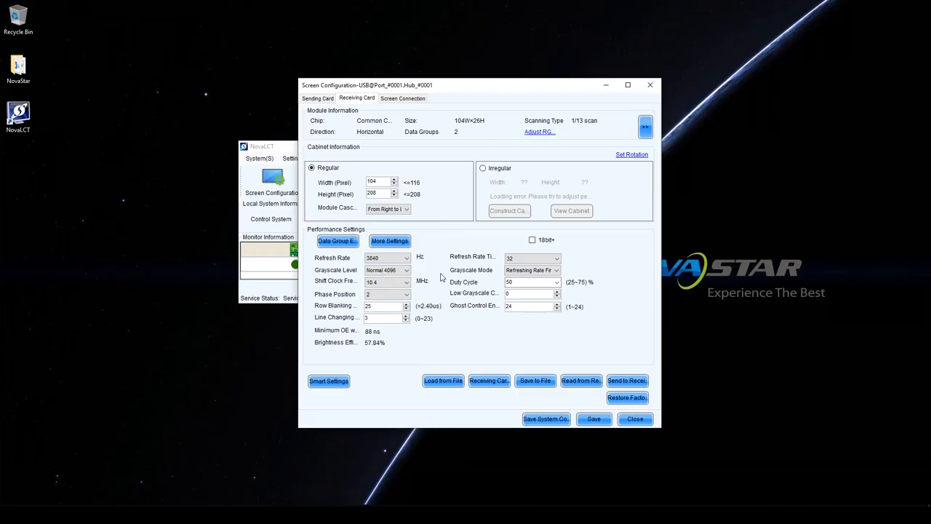
pyautogui.click(401, 271)
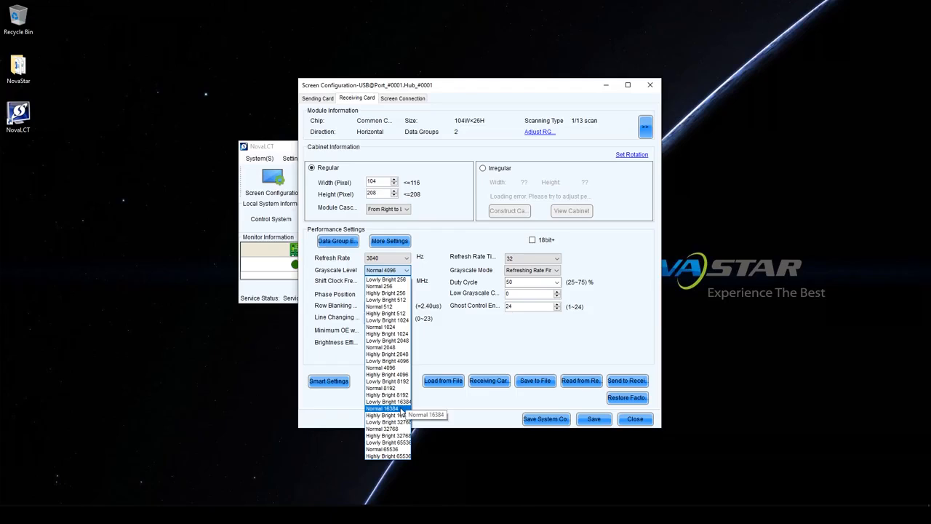
pyautogui.click(386, 408)
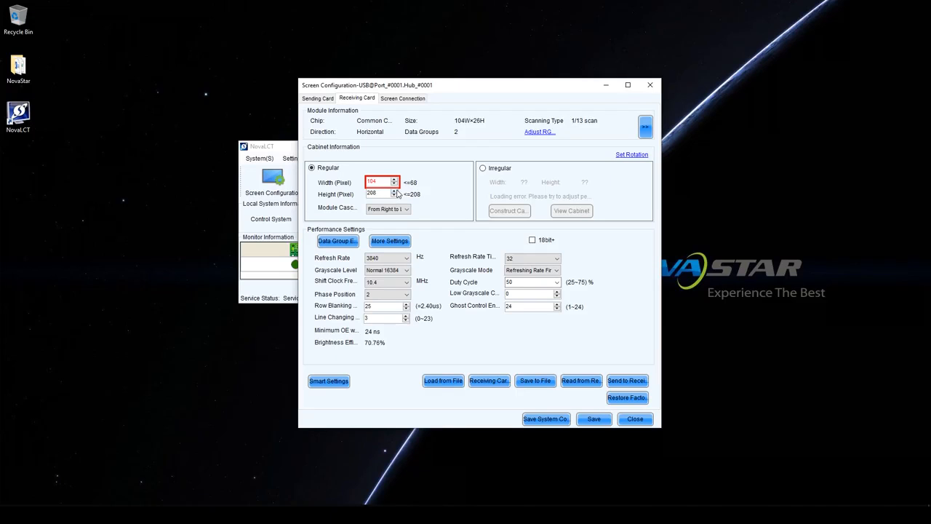
# Step: Set the shift clock frequency to 25.0 MHz and send the parameters to all receiving cards
pyautogui.click(382, 283)
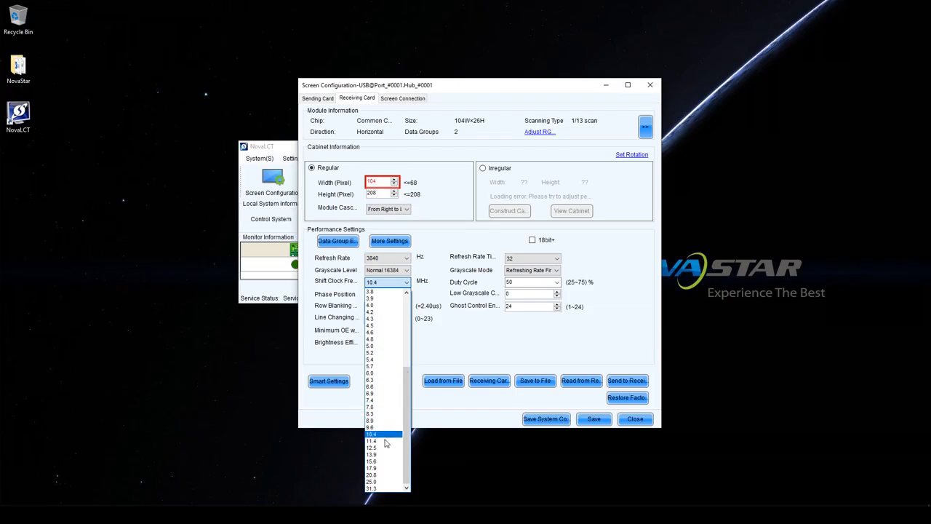
pyautogui.click(384, 483)
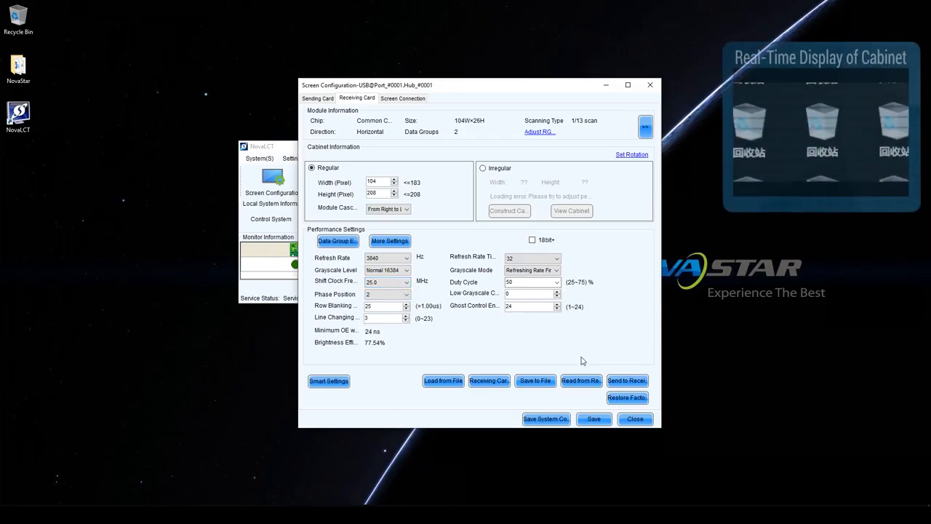
pyautogui.click(626, 386)
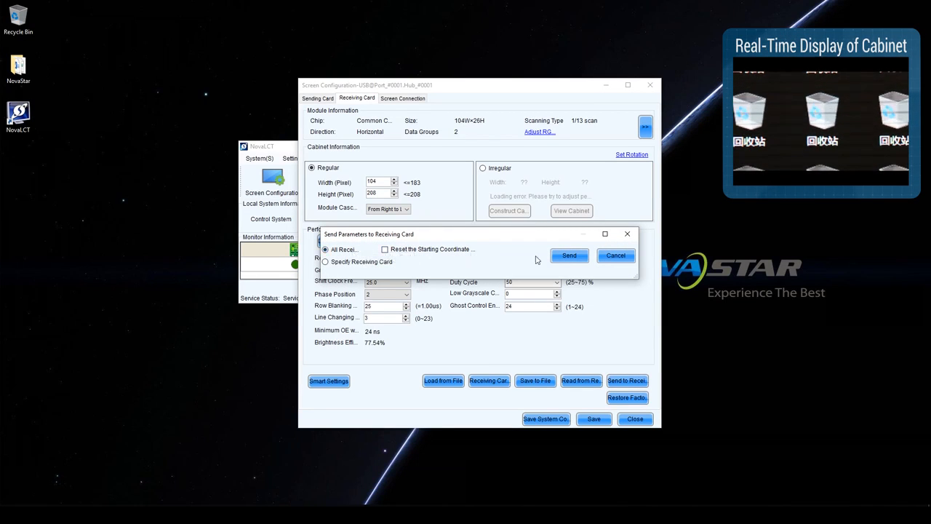
pyautogui.click(560, 257)
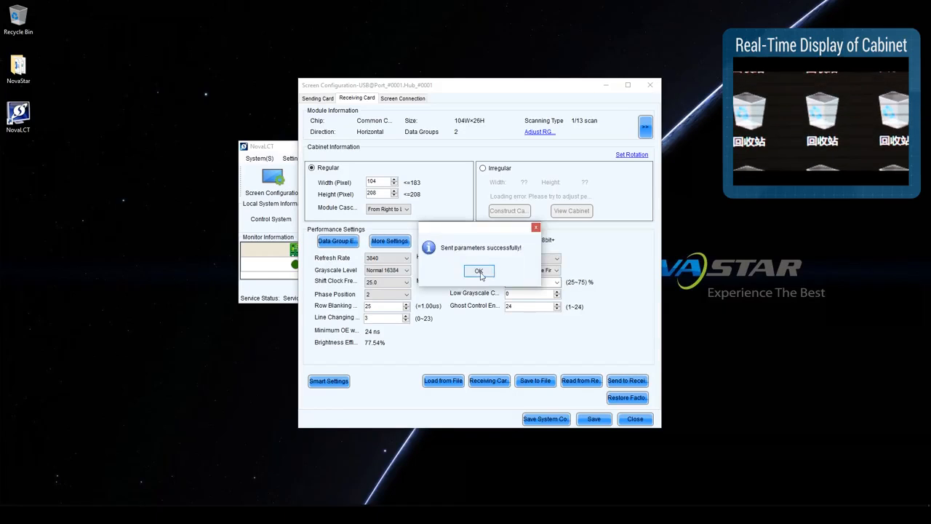
pyautogui.click(479, 271)
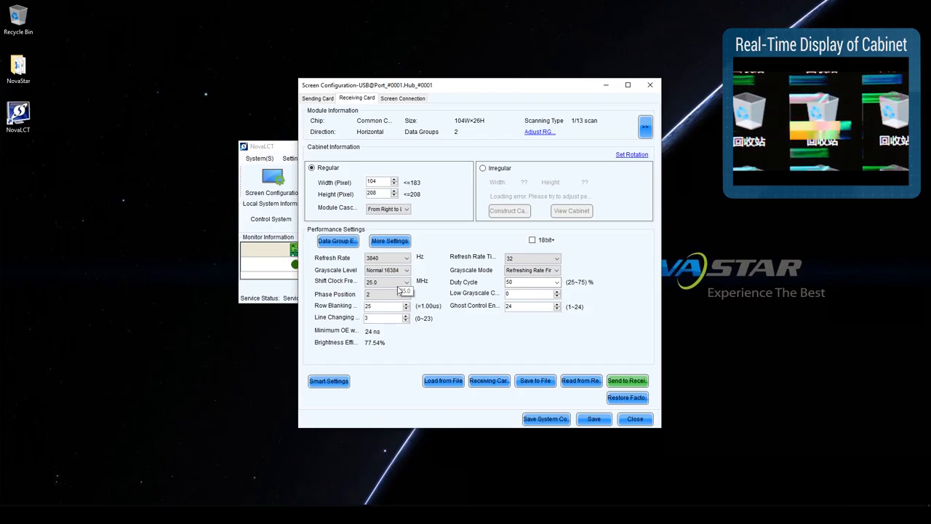
# Step: Lower the shift clock frequency to 20.8 MHz and send the parameters to all receiving cards
pyautogui.click(404, 282)
pyautogui.click(376, 475)
pyautogui.click(614, 379)
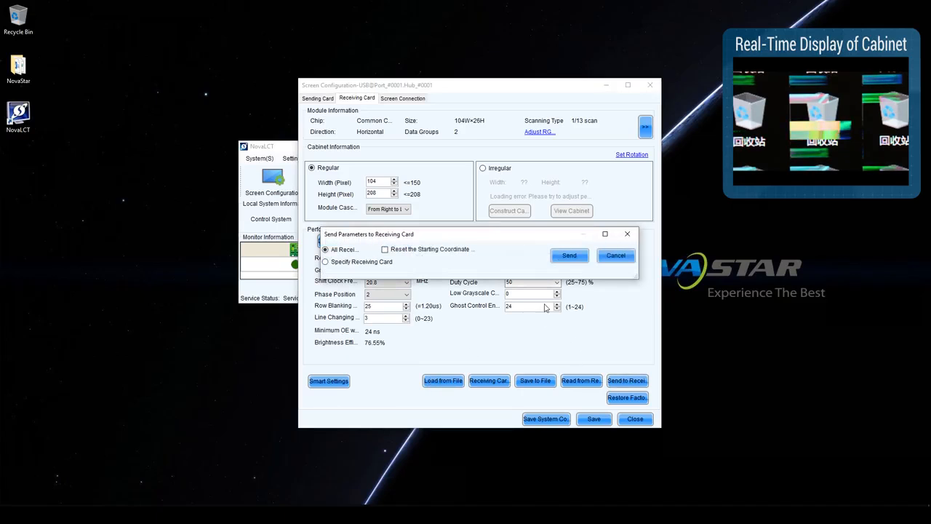
pyautogui.click(569, 256)
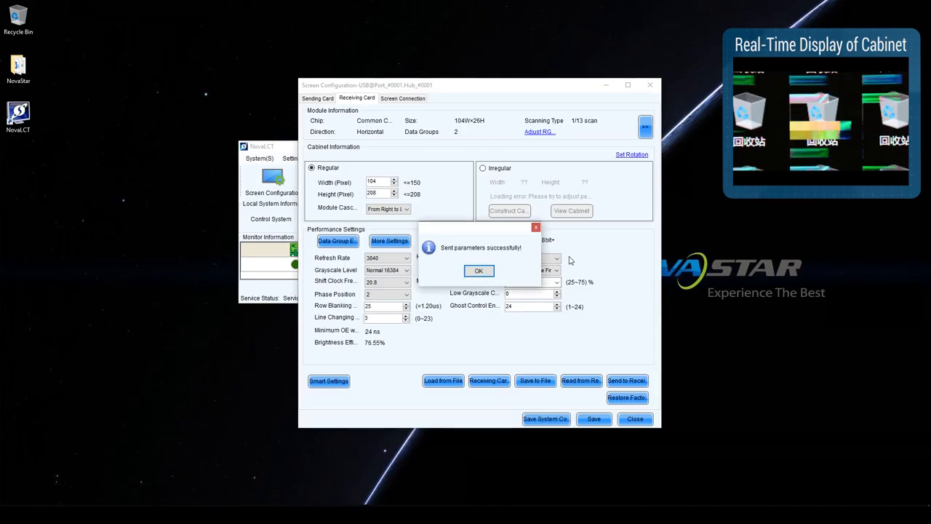
pyautogui.click(478, 270)
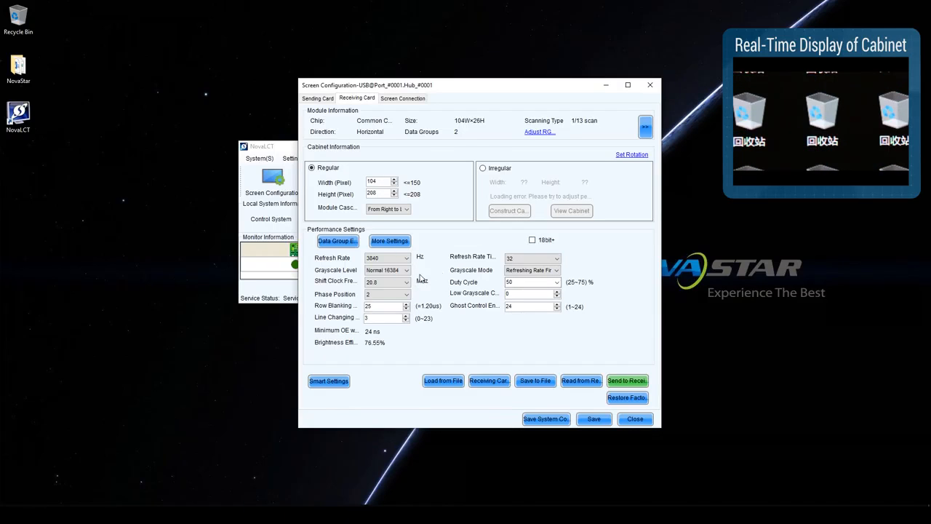
# Step: Apply a shift clock frequency of 15.6 MHz to all receiving cards and save the configuration to the hardware
pyautogui.click(405, 281)
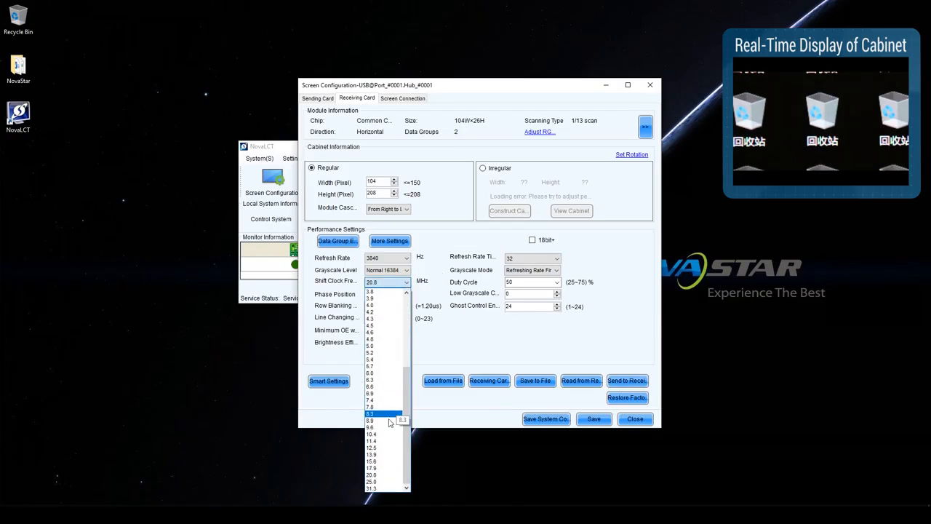
pyautogui.click(385, 461)
pyautogui.click(632, 388)
pyautogui.click(574, 262)
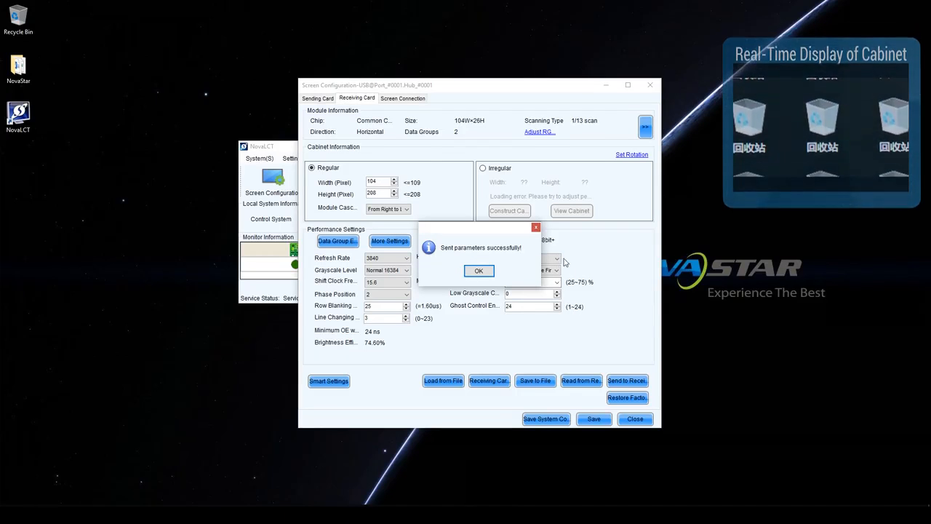
pyautogui.click(489, 271)
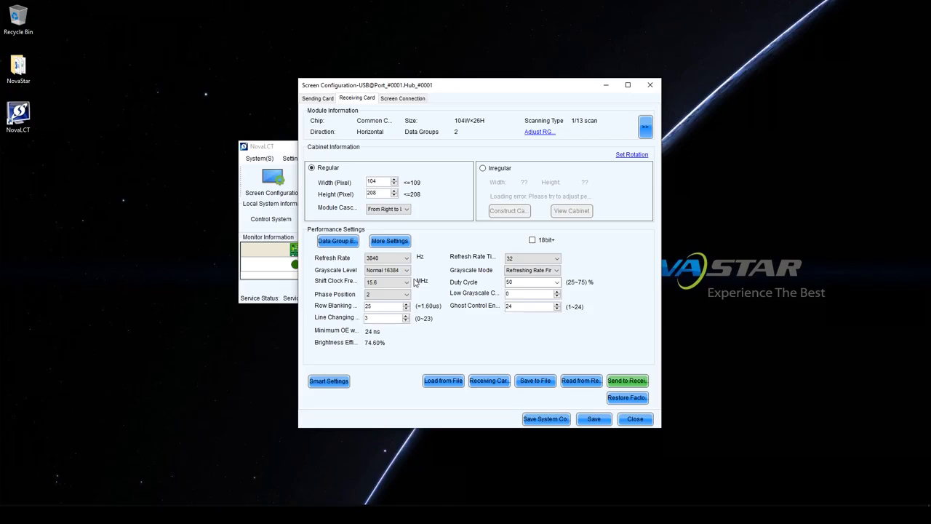
pyautogui.click(586, 421)
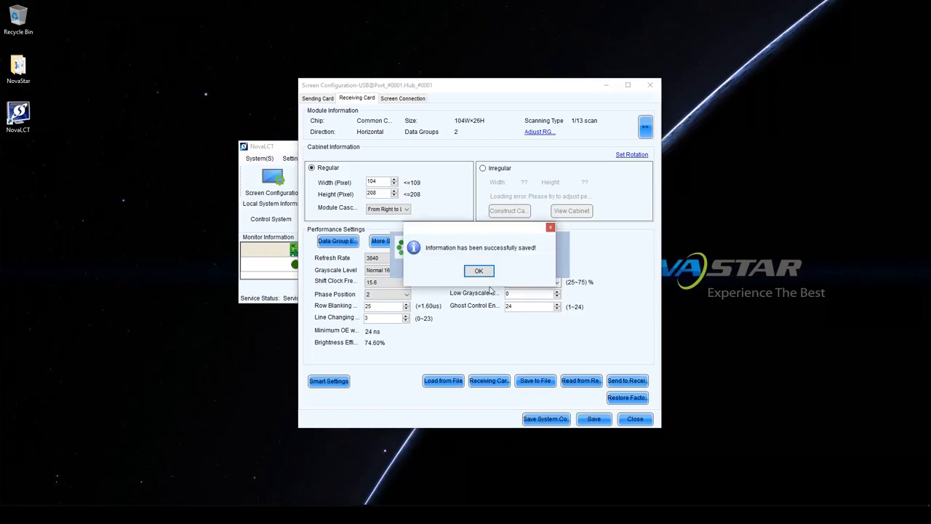
pyautogui.click(482, 274)
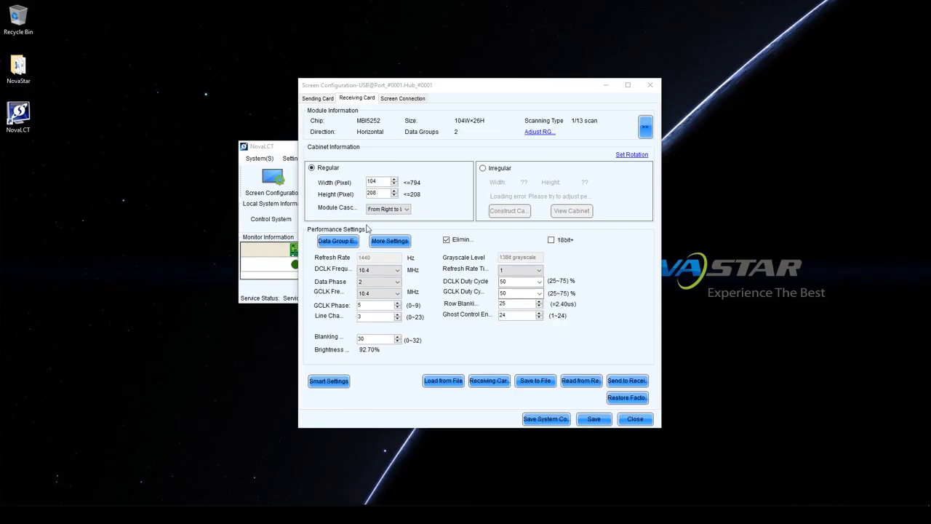
# Step: Lower the DCLK frequency to 4.0 MHz and further to 2.0 MHz, and set the refresh rate times to 4
pyautogui.click(367, 272)
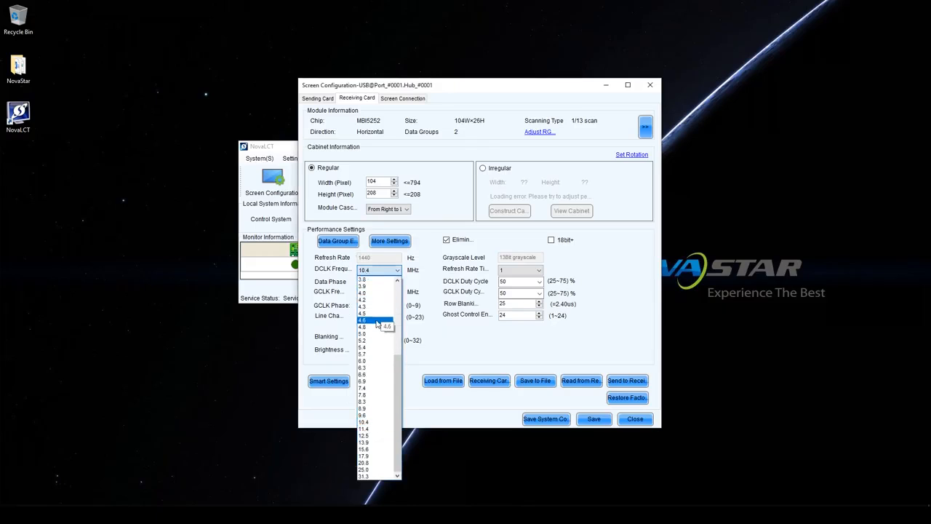
pyautogui.click(368, 293)
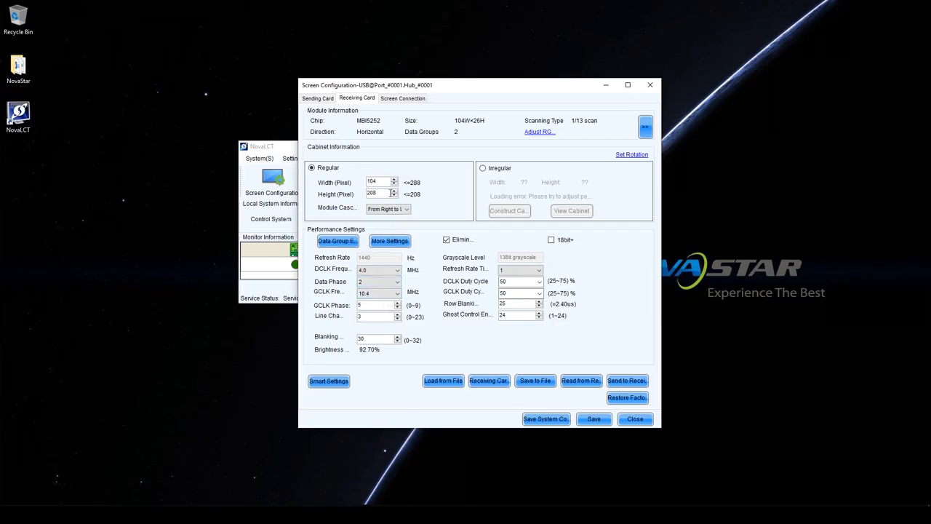
pyautogui.click(386, 272)
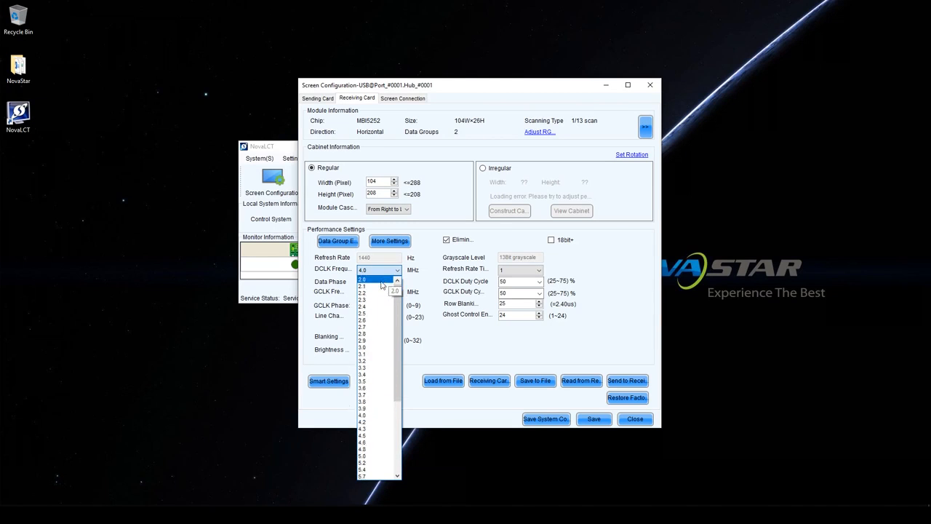
pyautogui.click(384, 280)
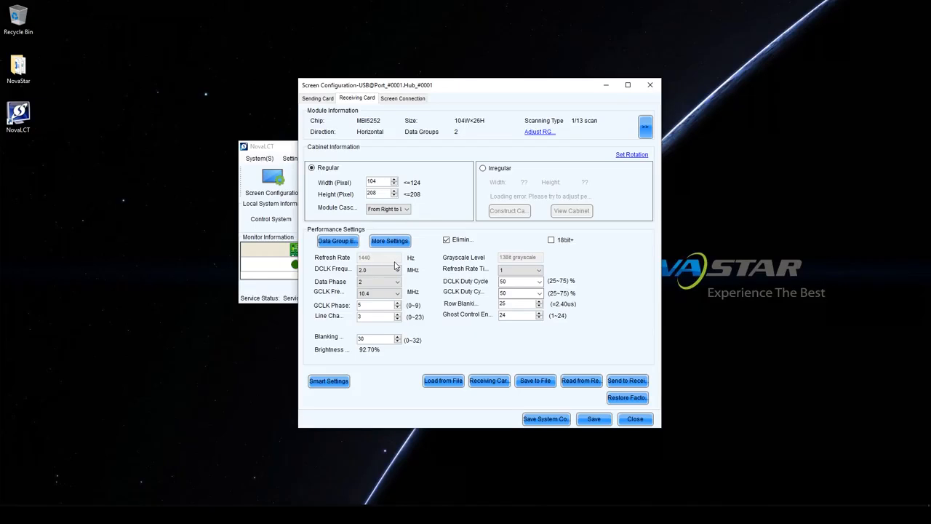
pyautogui.click(519, 269)
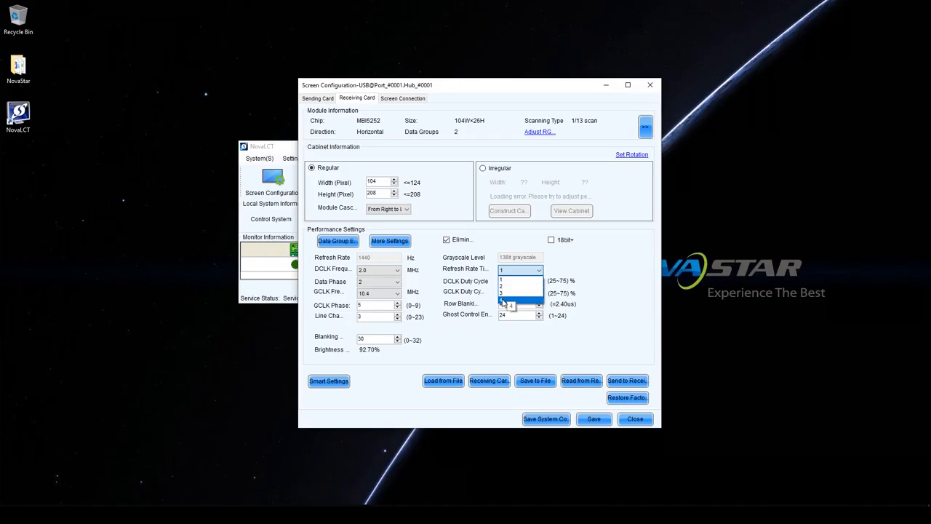
pyautogui.click(503, 302)
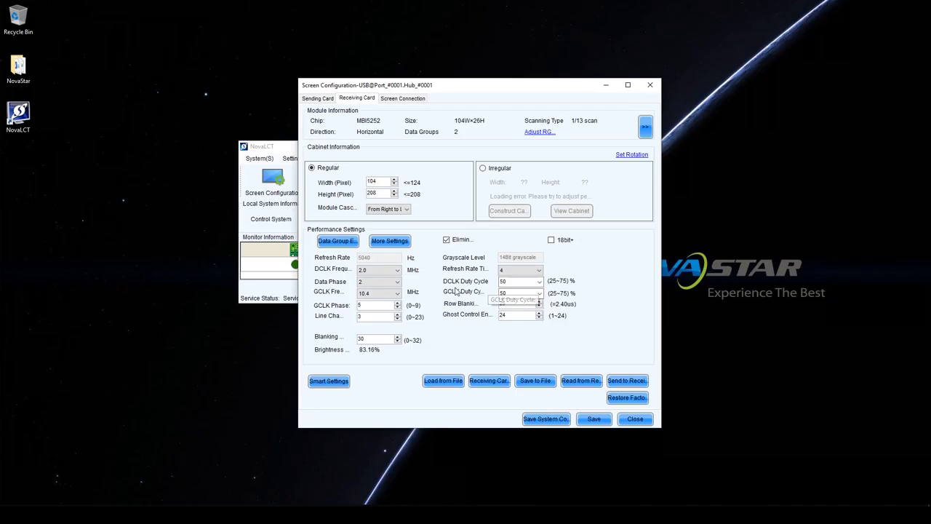
# Step: Set the GCLK frequency to 20.8 MHz and send the parameters to all receiving cards
pyautogui.click(391, 294)
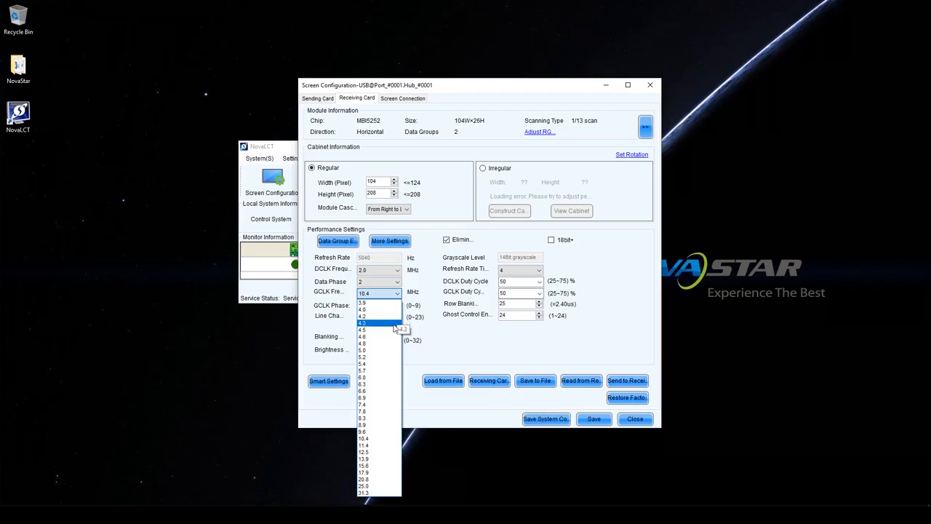
pyautogui.click(363, 480)
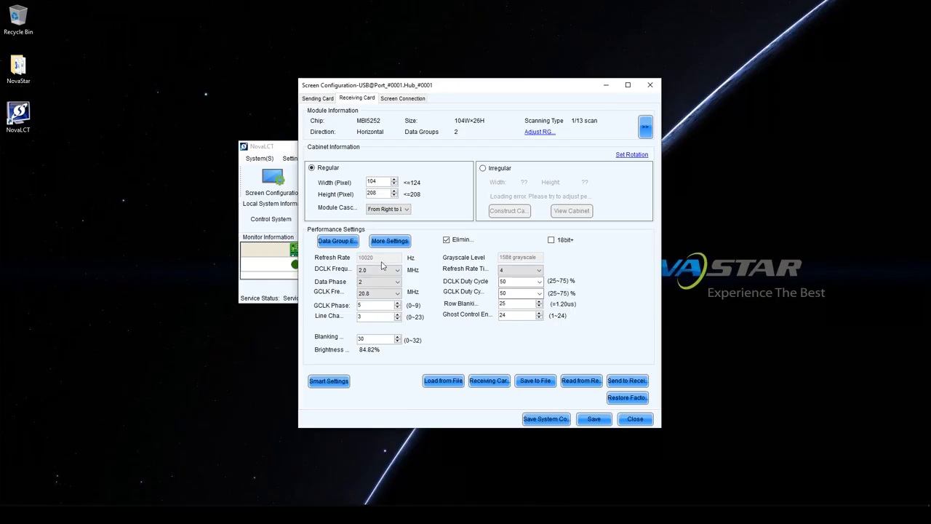
pyautogui.click(621, 378)
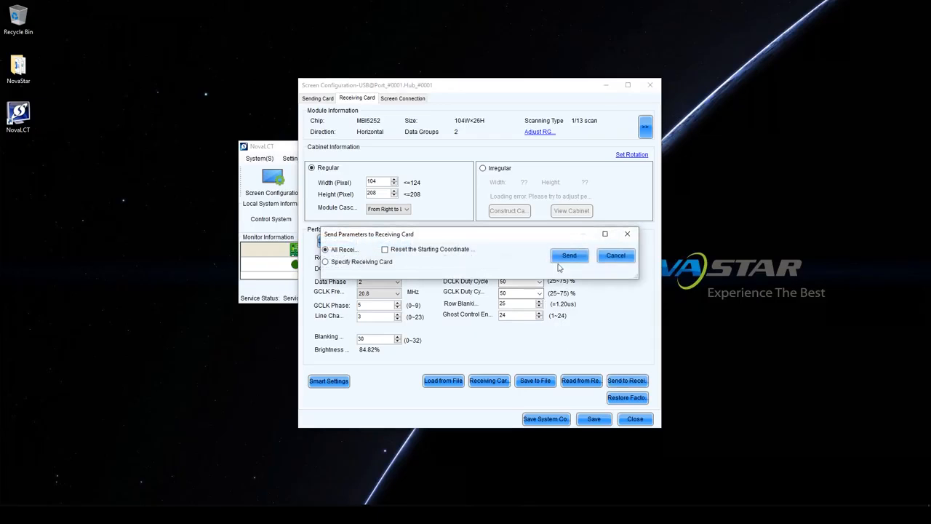
pyautogui.click(568, 256)
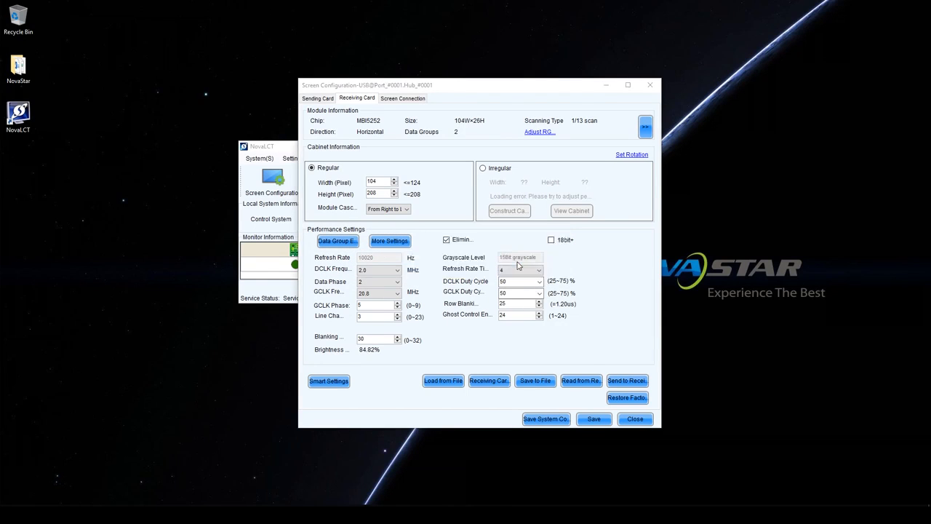
pyautogui.click(478, 271)
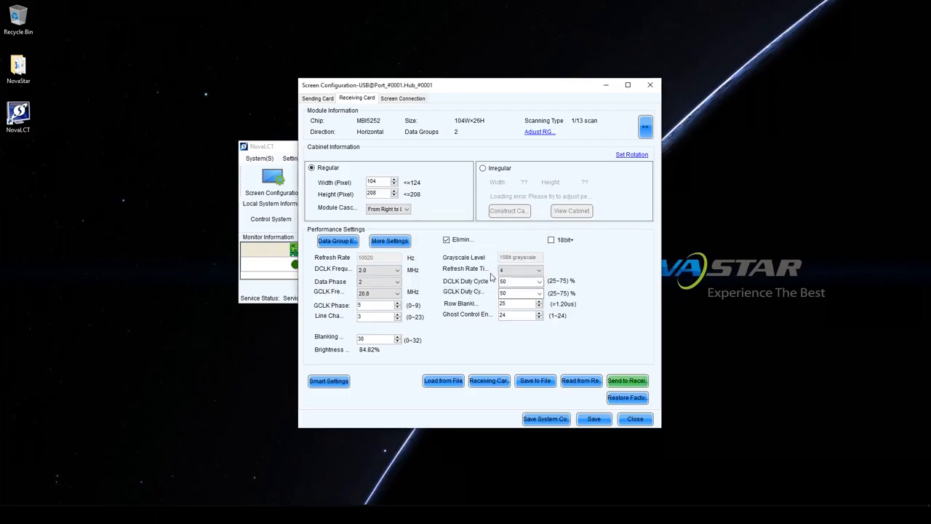
# Step: Lower the GCLK frequency to 17.9 MHz and send the parameters to all receiving cards
pyautogui.click(384, 294)
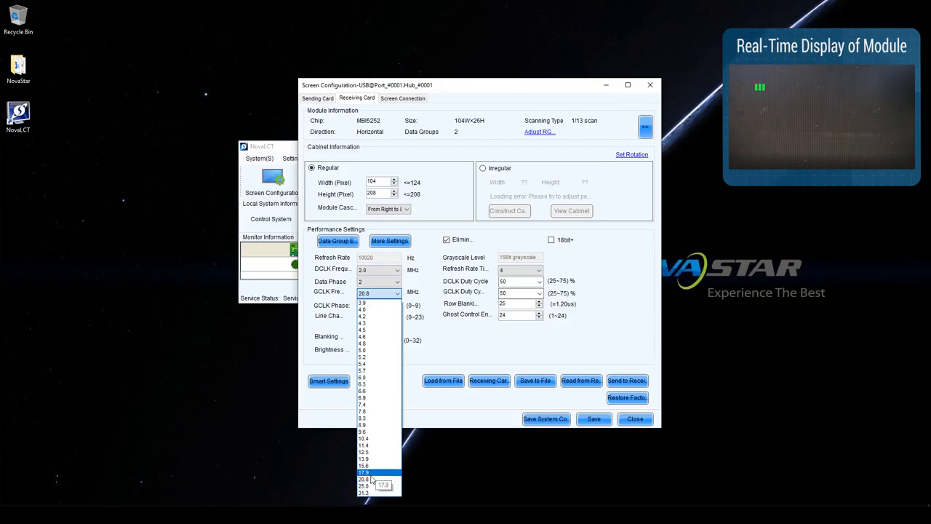
pyautogui.click(371, 472)
pyautogui.click(627, 380)
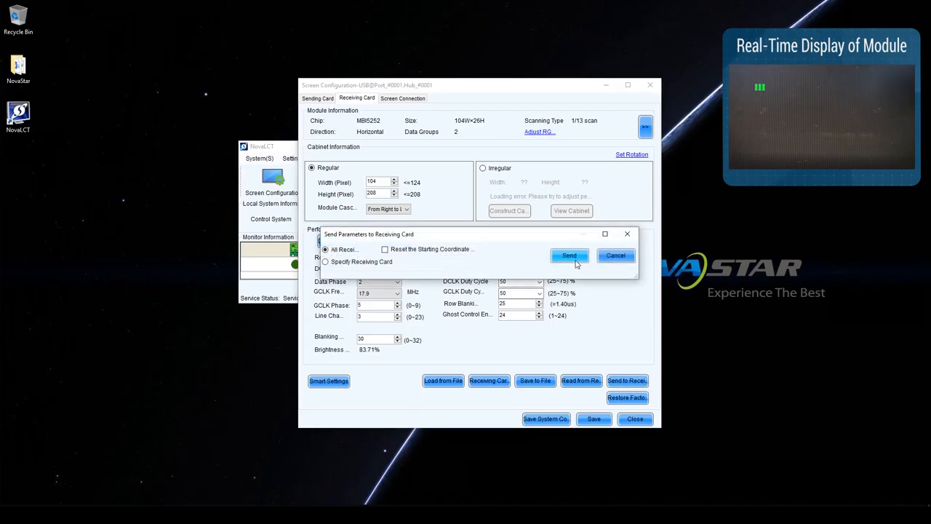
pyautogui.click(568, 256)
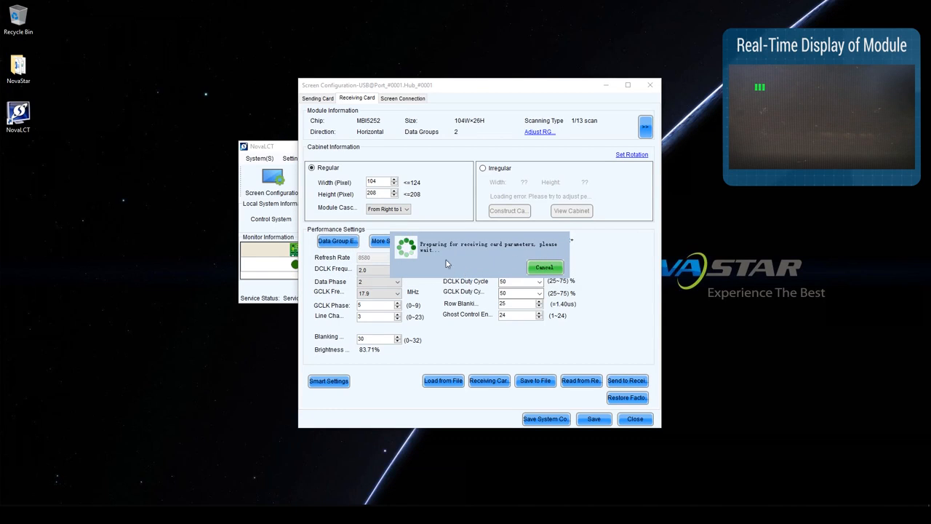
pyautogui.click(495, 279)
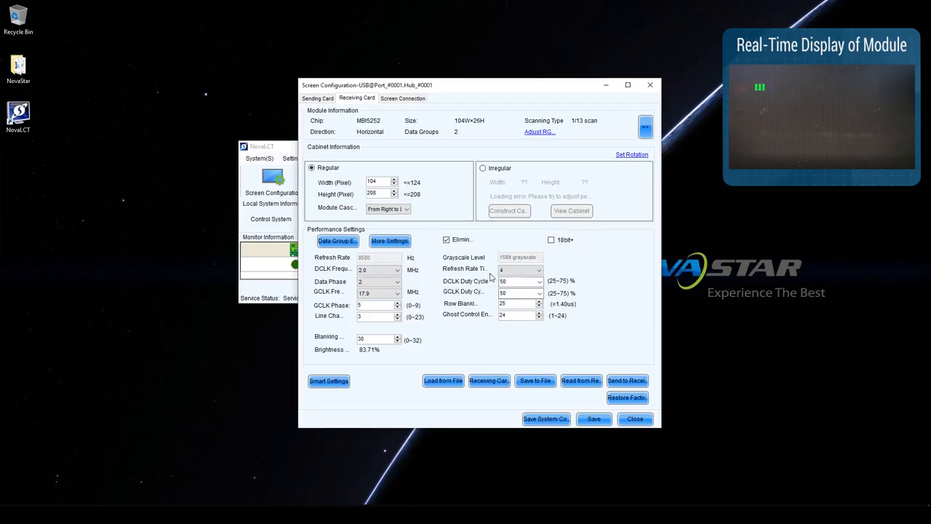
# Step: Reduce the GCLK frequency to 15.6 MHz and send the parameters to all receiving cards
pyautogui.click(391, 293)
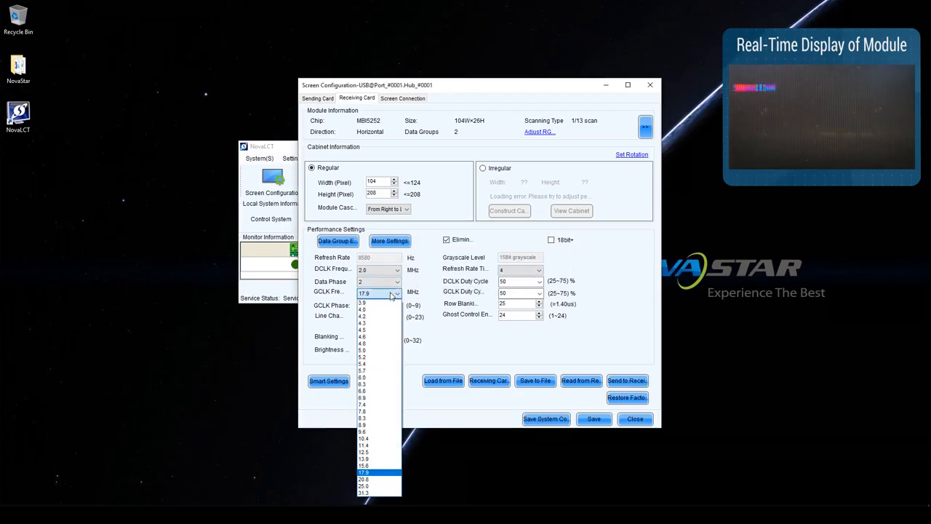
pyautogui.click(371, 465)
pyautogui.click(619, 382)
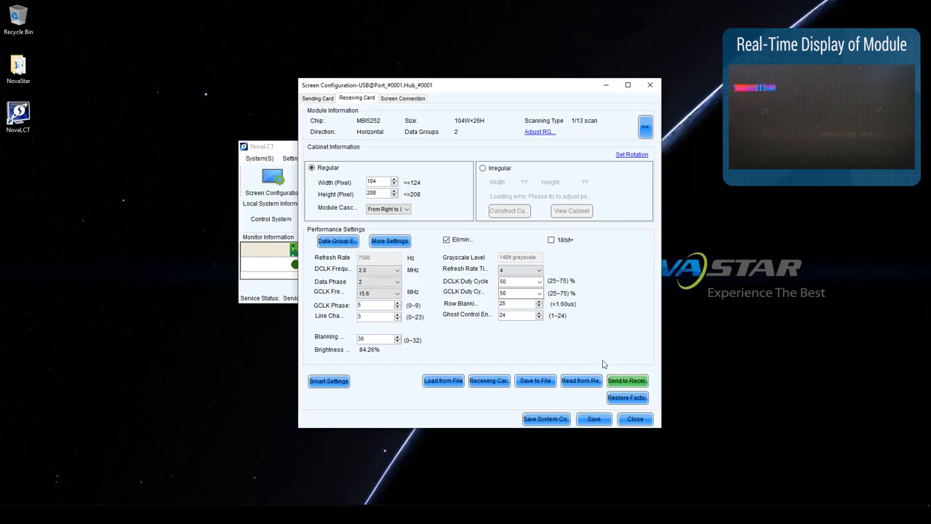
pyautogui.click(564, 255)
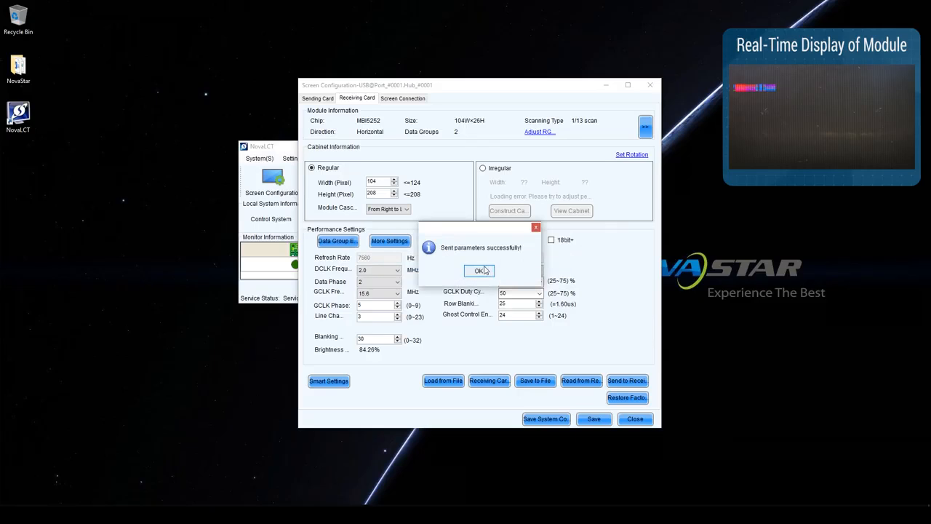
pyautogui.click(479, 271)
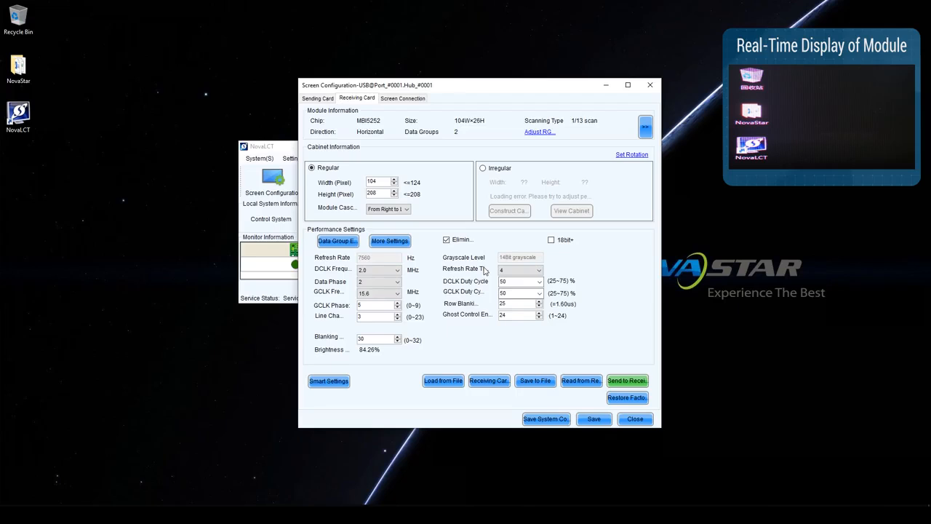
# Step: Save the tuned MBI5252 parameters to the receiving card hardware
pyautogui.click(590, 419)
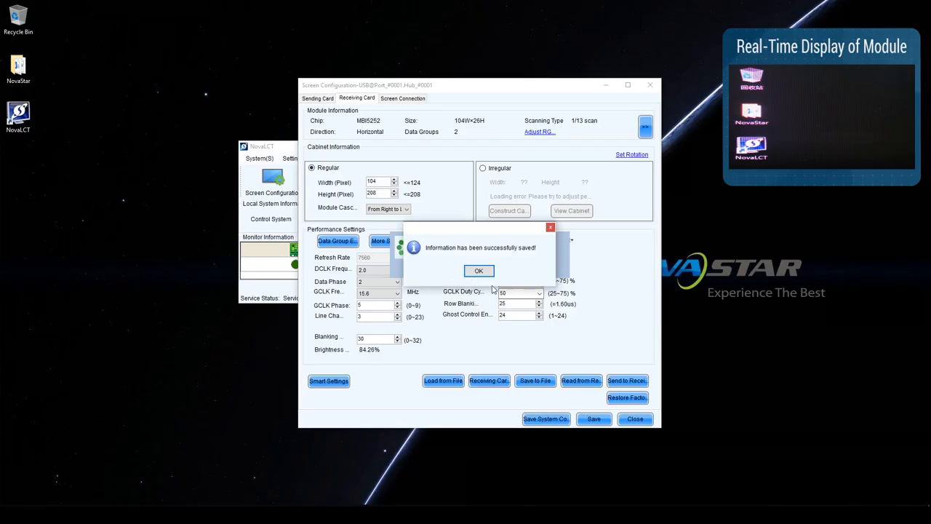
pyautogui.click(480, 271)
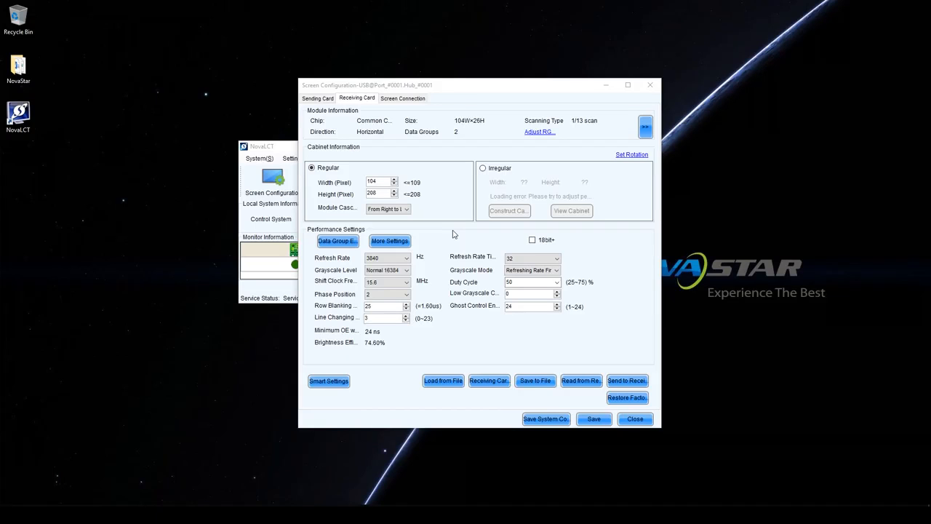
# Step: Save the common chip's receiving card configuration to the desktop as a file named Test
pyautogui.click(538, 379)
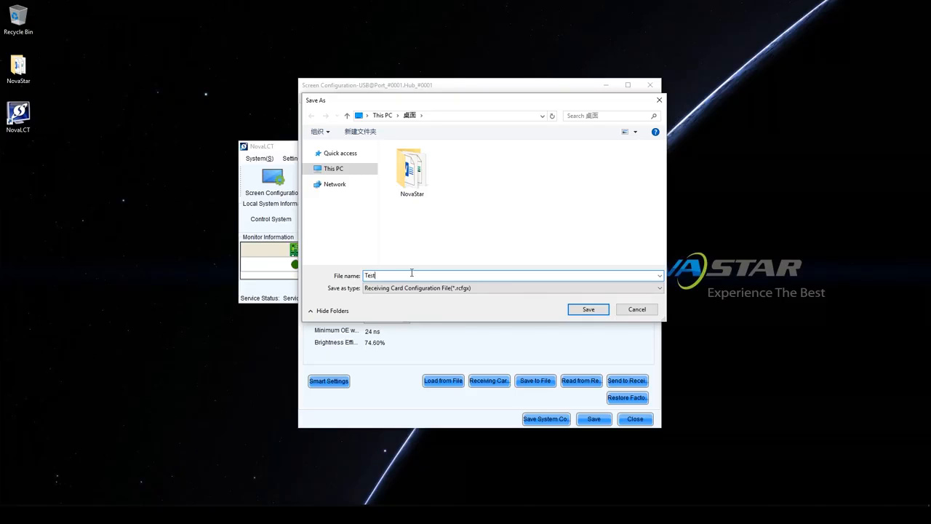
pyautogui.click(585, 311)
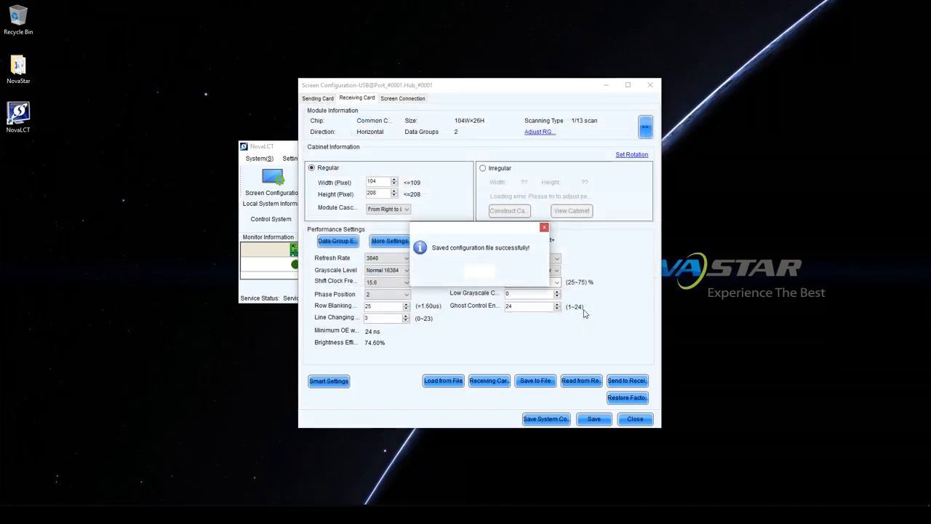
pyautogui.click(478, 272)
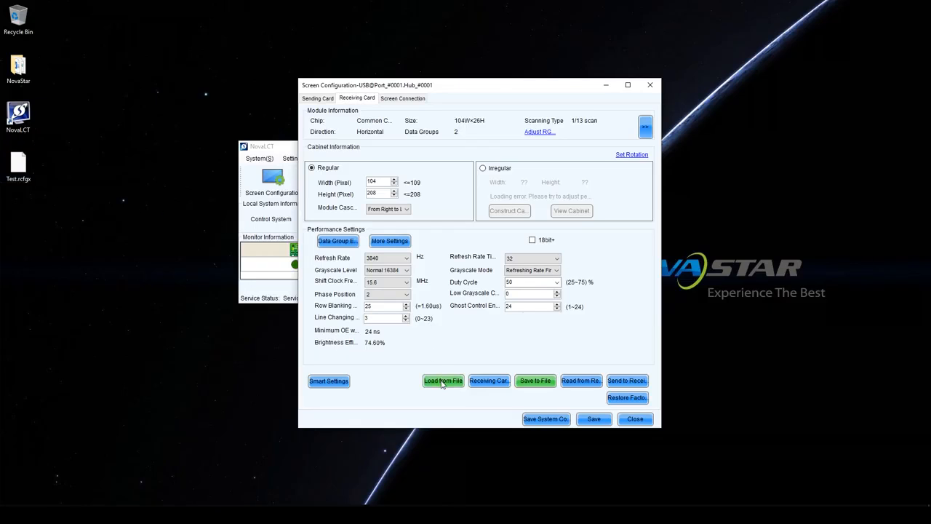
# Step: Load the configuration file Test.rcfgx from the desktop and send its parameters to all receiving cards
pyautogui.click(441, 381)
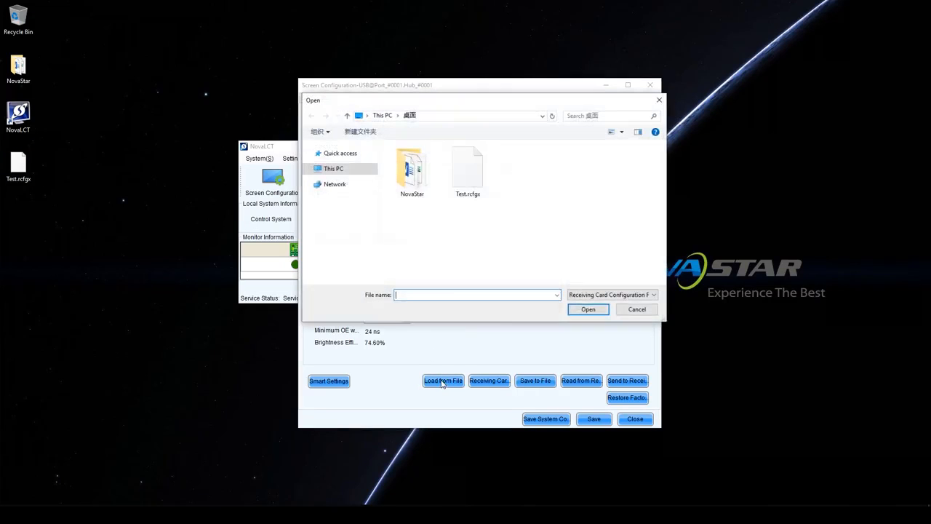
pyautogui.click(469, 197)
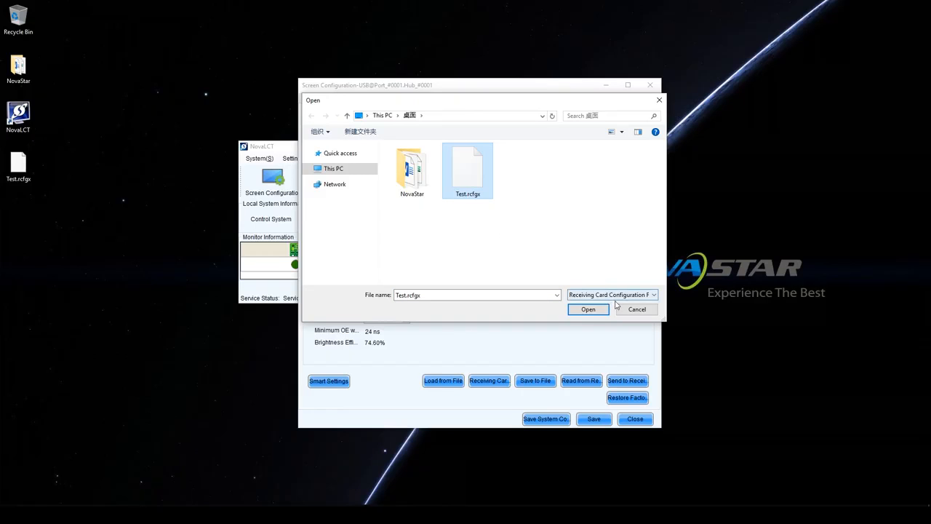
pyautogui.click(587, 309)
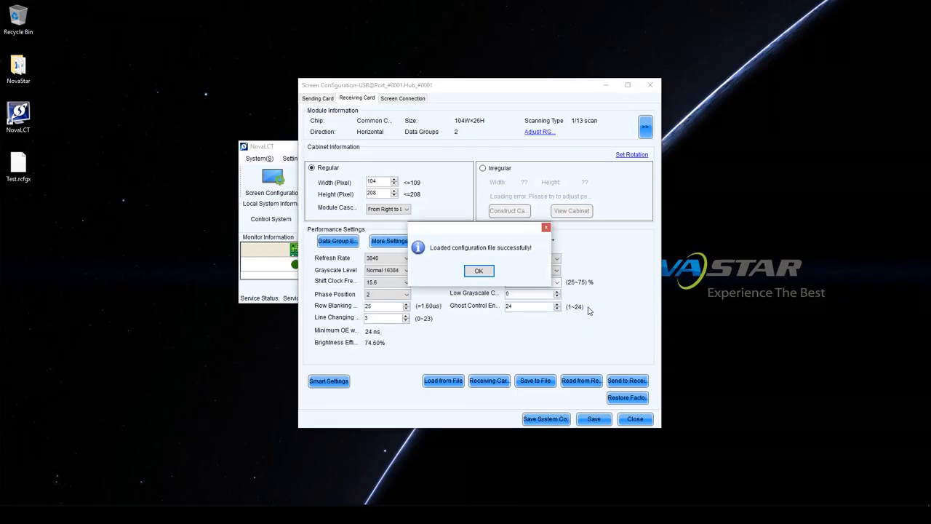
pyautogui.click(479, 270)
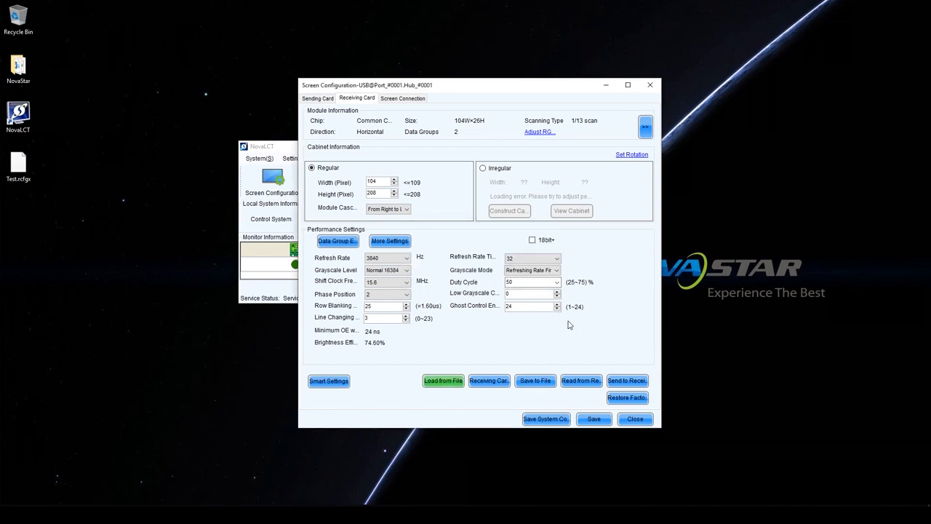
pyautogui.click(637, 381)
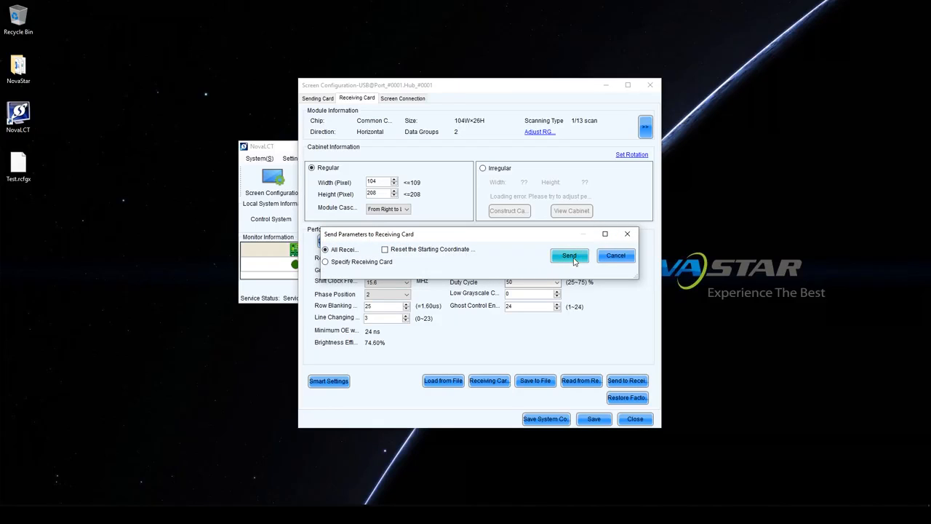
pyautogui.click(570, 256)
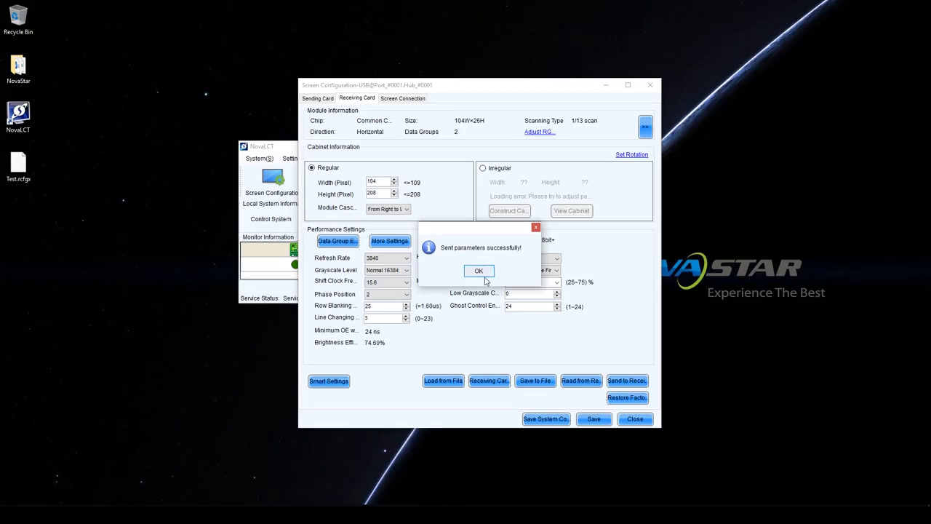
pyautogui.click(479, 271)
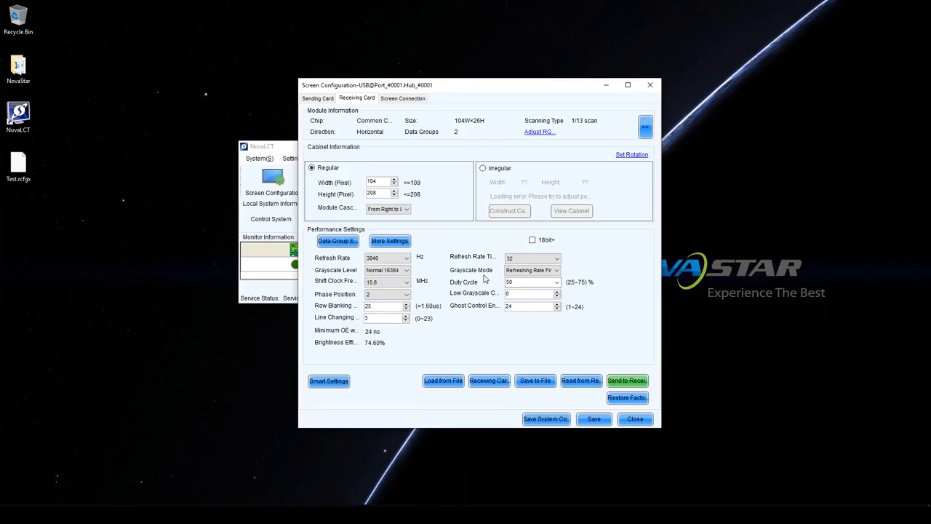
# Step: Read the configuration back from sending card 1, port 1, receiving card 1, and save it to the hardware
pyautogui.click(578, 382)
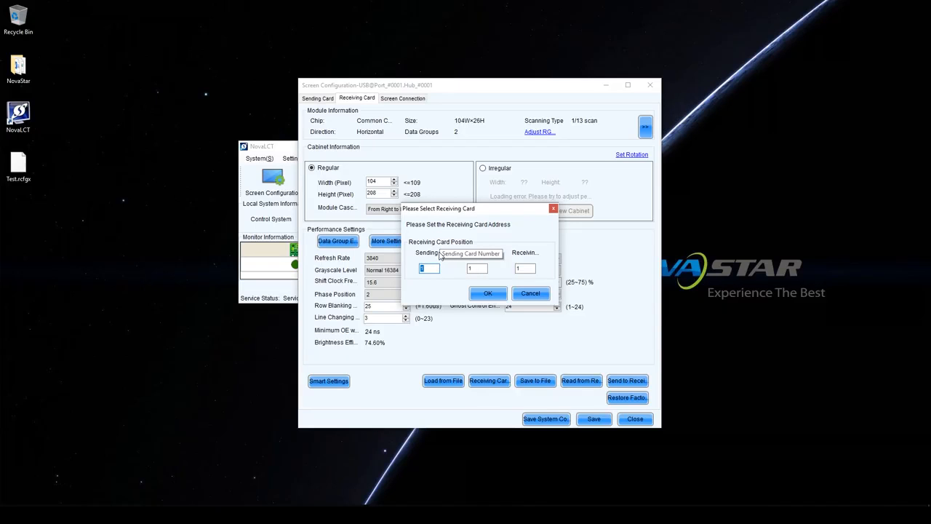
pyautogui.click(432, 268)
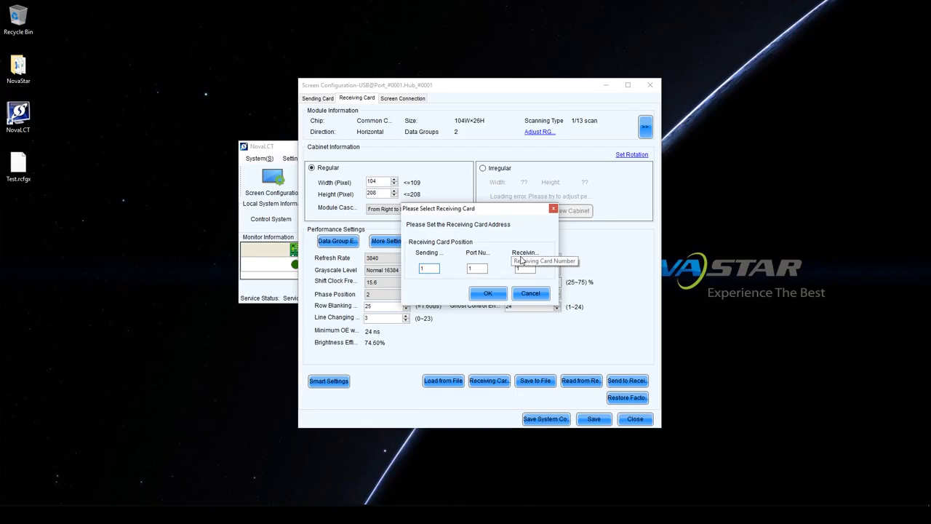
pyautogui.click(491, 293)
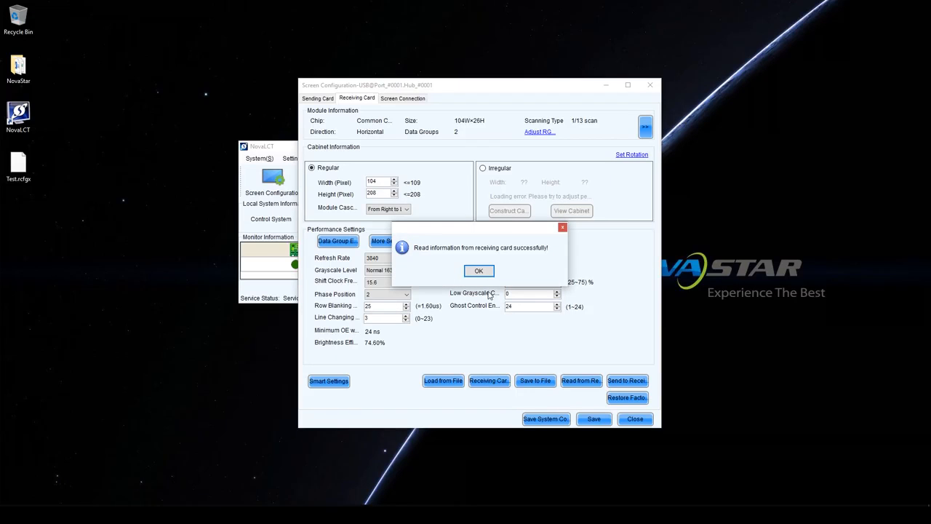
pyautogui.click(479, 271)
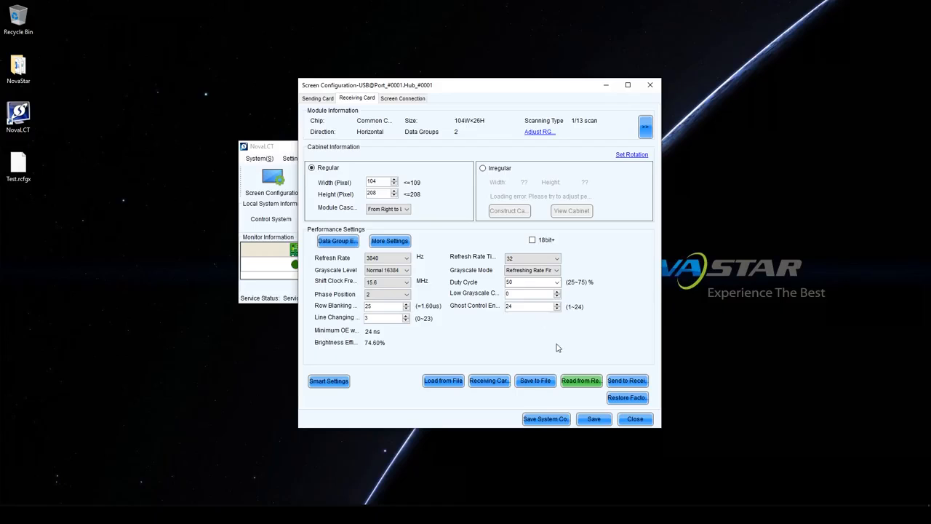
pyautogui.click(593, 418)
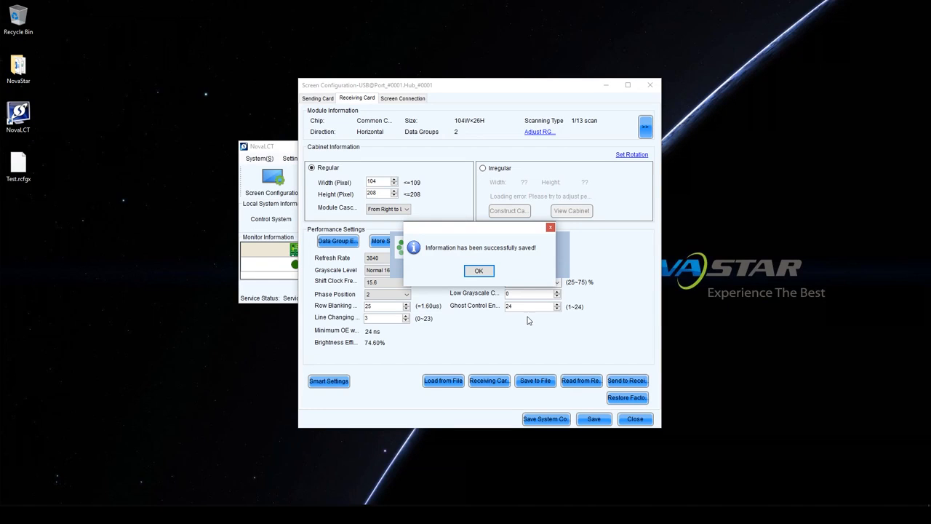
pyautogui.click(478, 272)
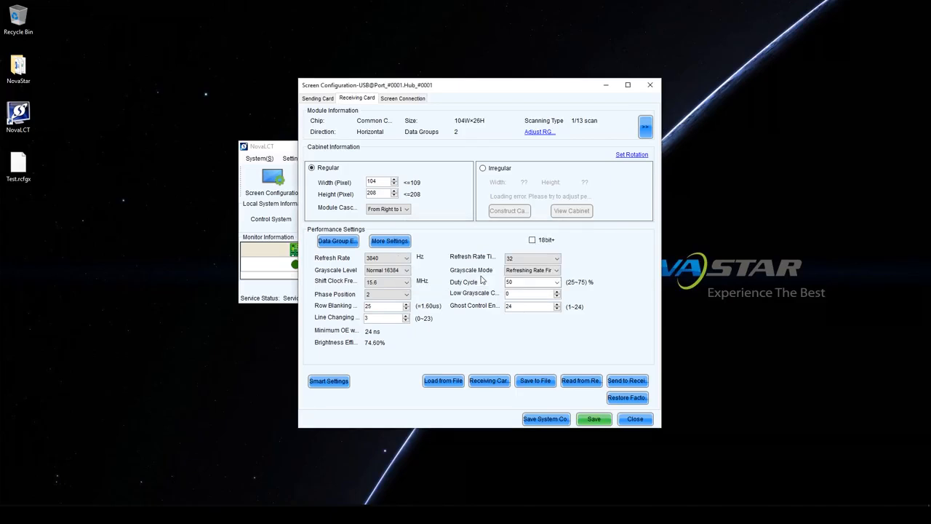